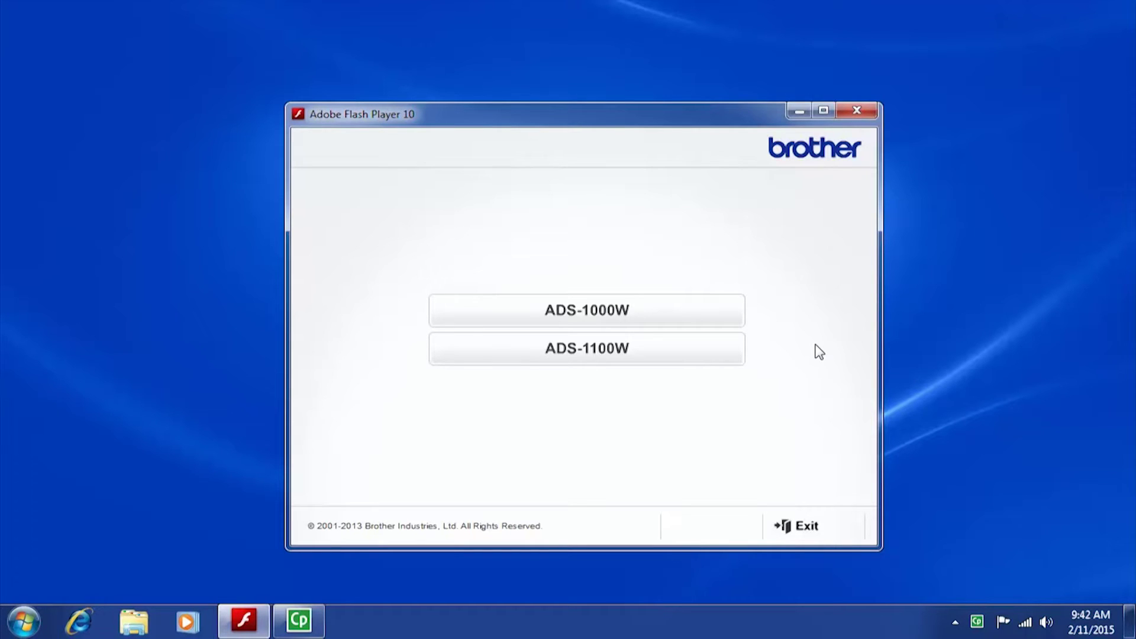
# Step: Select the ADS-1000W model and English, then start installing the full MFL-Pro Suite
pyautogui.click(706, 312)
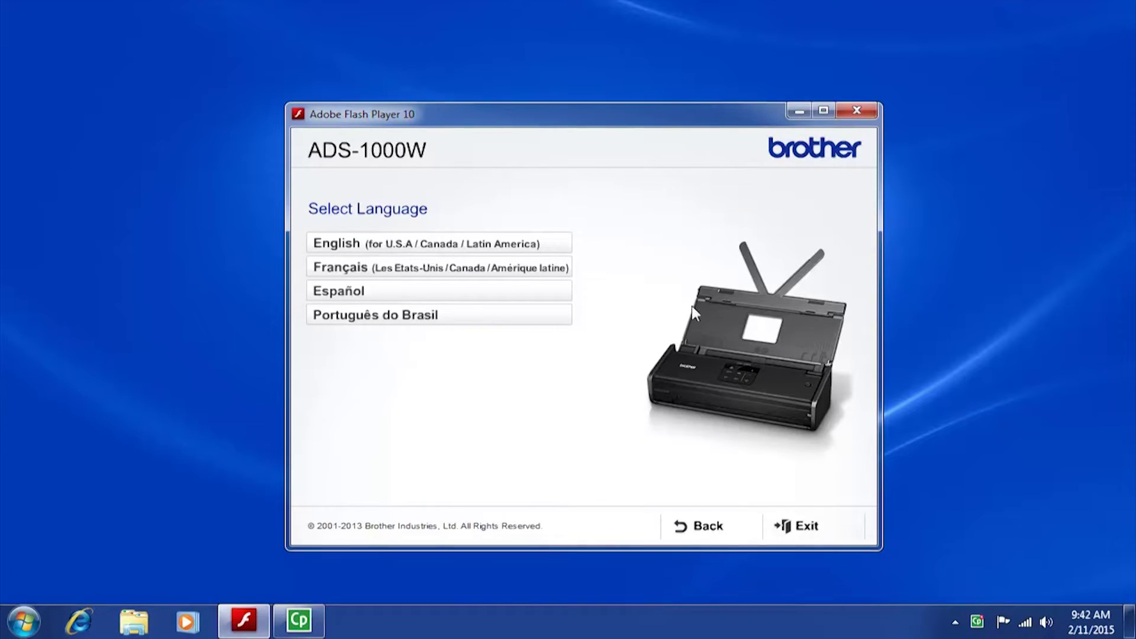
pyautogui.click(509, 251)
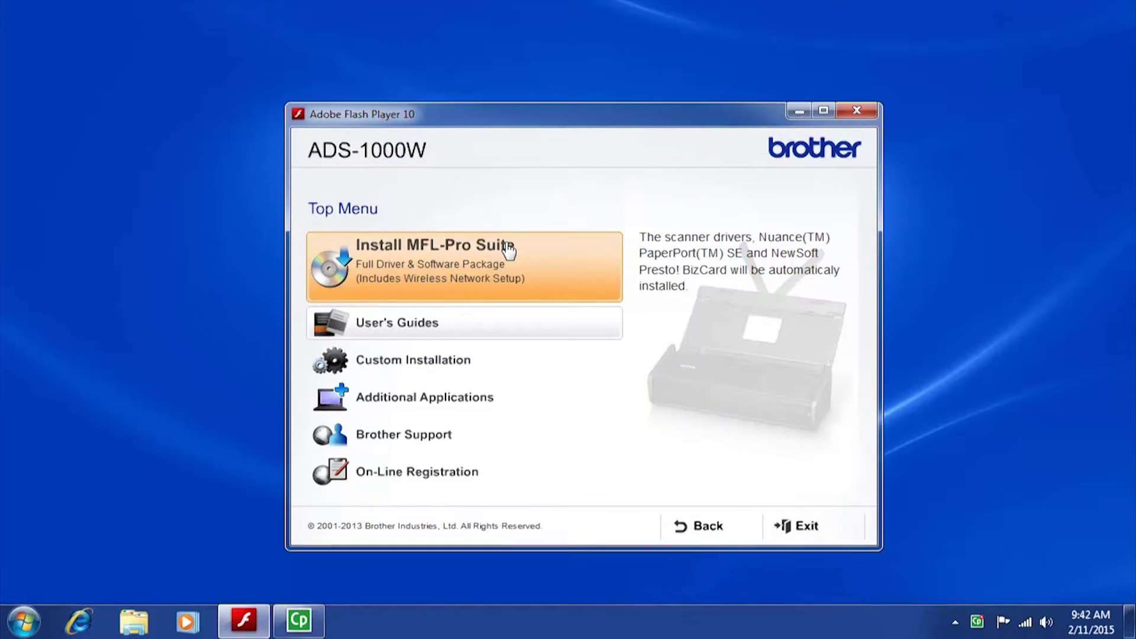
pyautogui.click(509, 251)
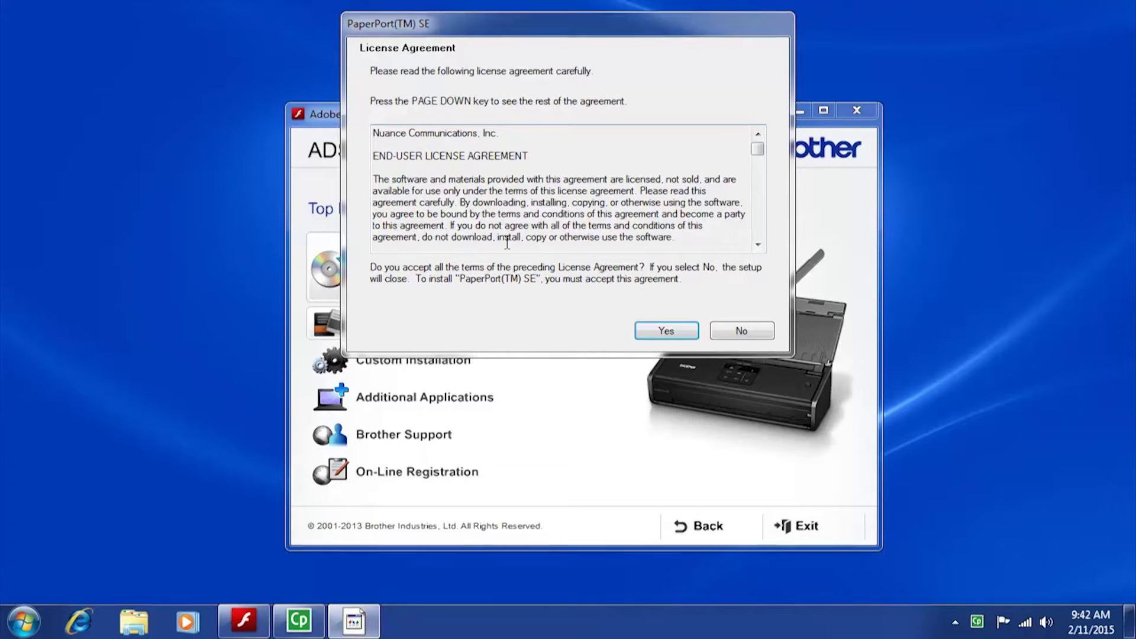
# Step: Accept the PaperPort SE, Presto! BizCard and Brother software license agreements
pyautogui.click(660, 335)
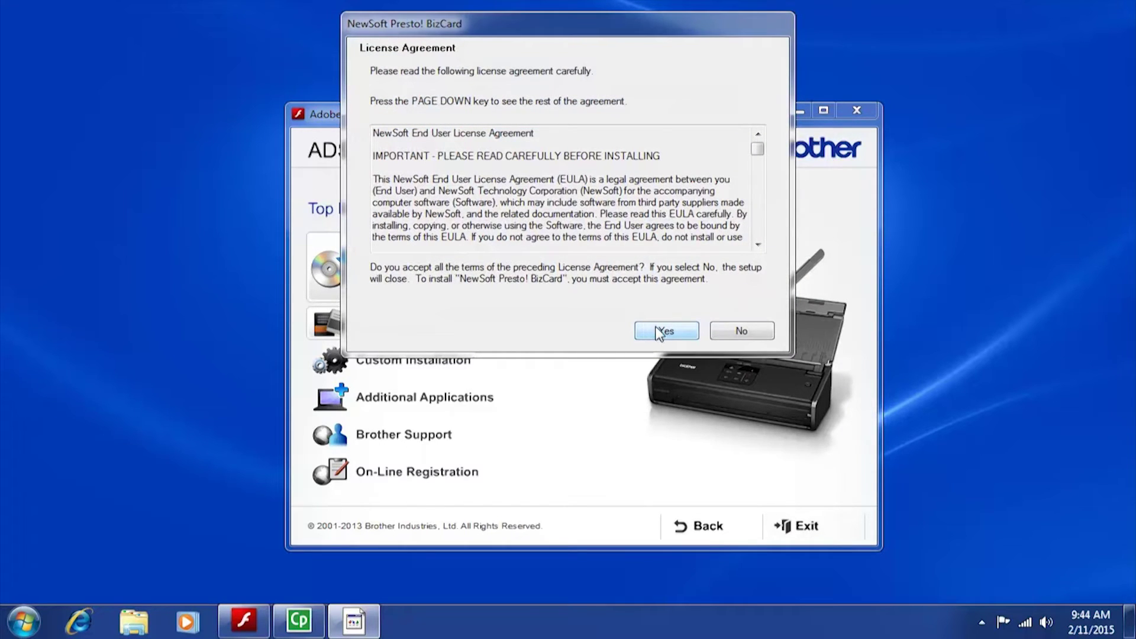
pyautogui.click(663, 334)
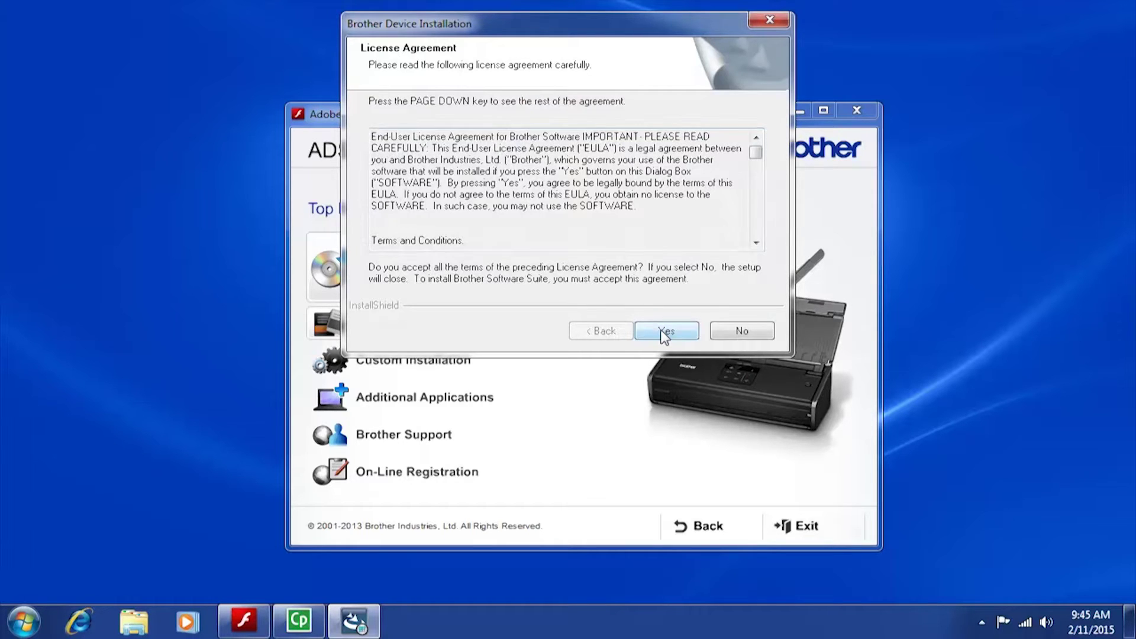
pyautogui.click(666, 332)
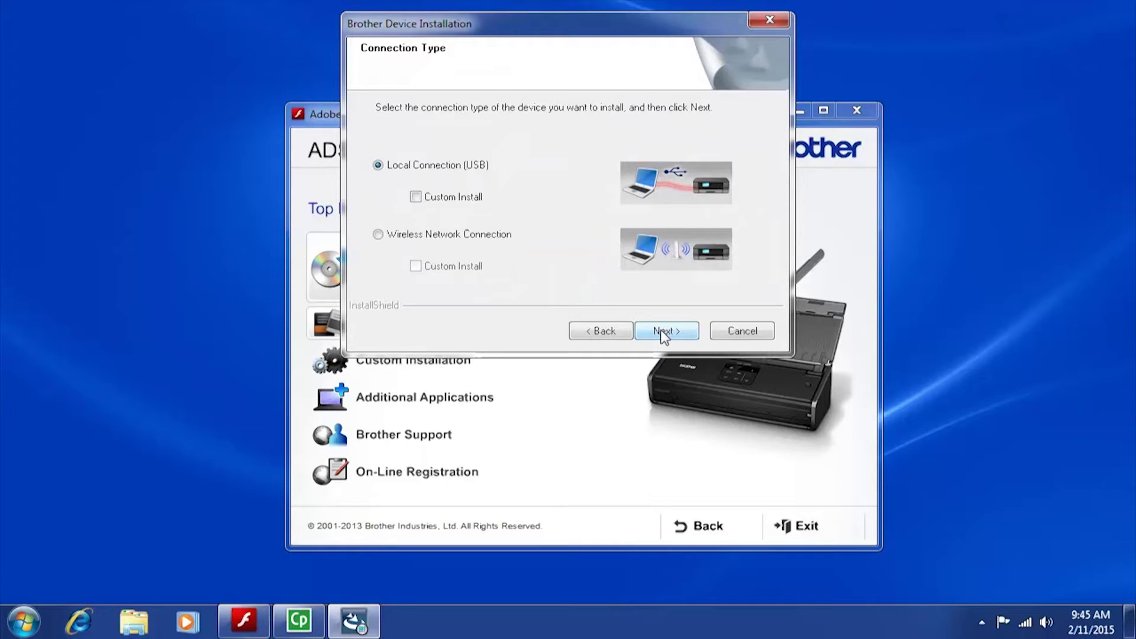
# Step: Choose Wireless Network Connection and allow the firewall port settings change
pyautogui.click(378, 234)
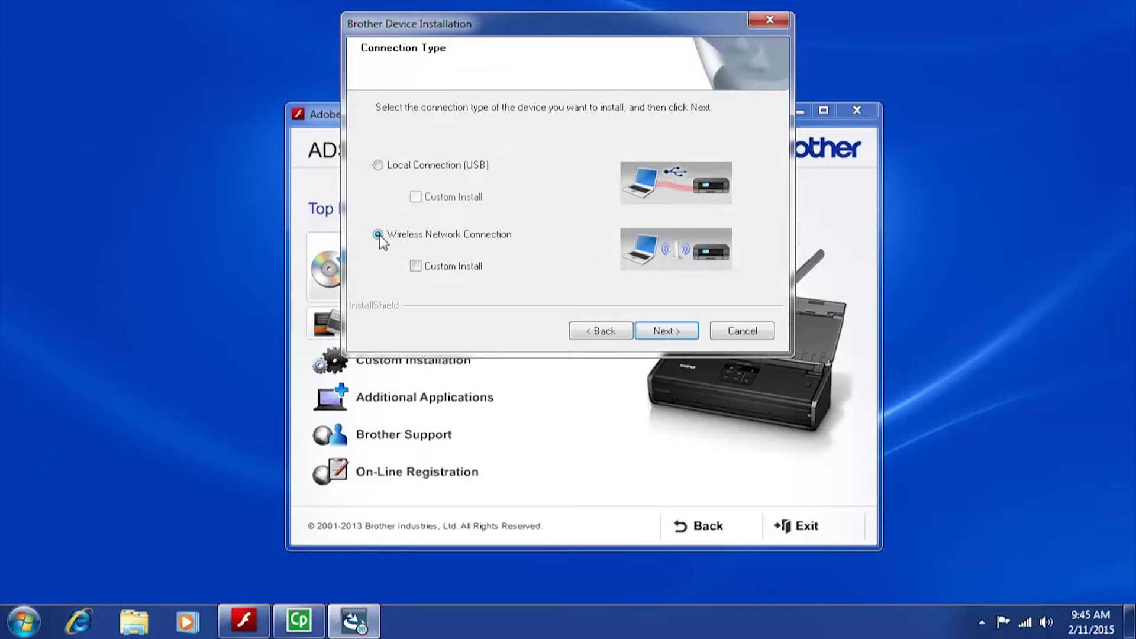
pyautogui.click(676, 332)
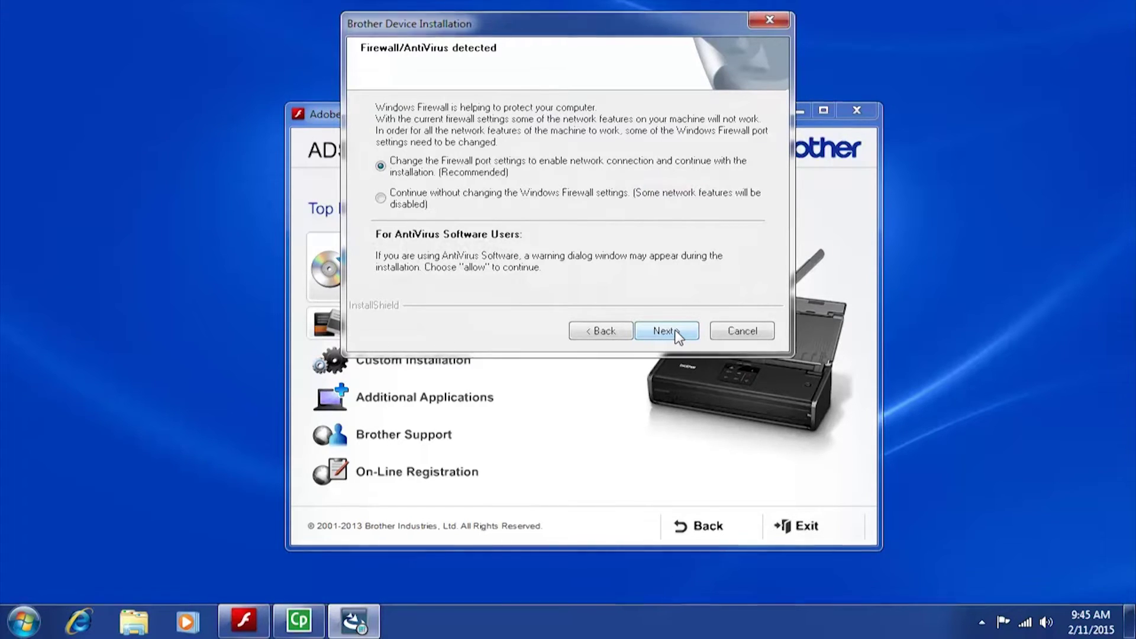
pyautogui.click(678, 335)
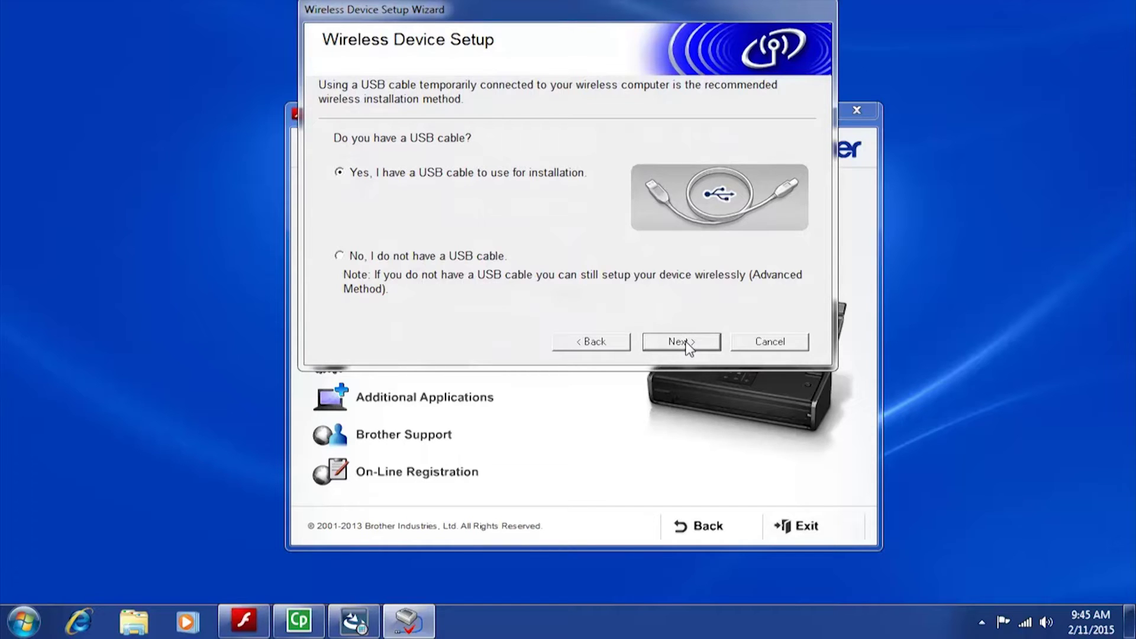
# Step: Proceed with 'Yes, I have a USB cable' as the wireless setup method
pyautogui.click(686, 344)
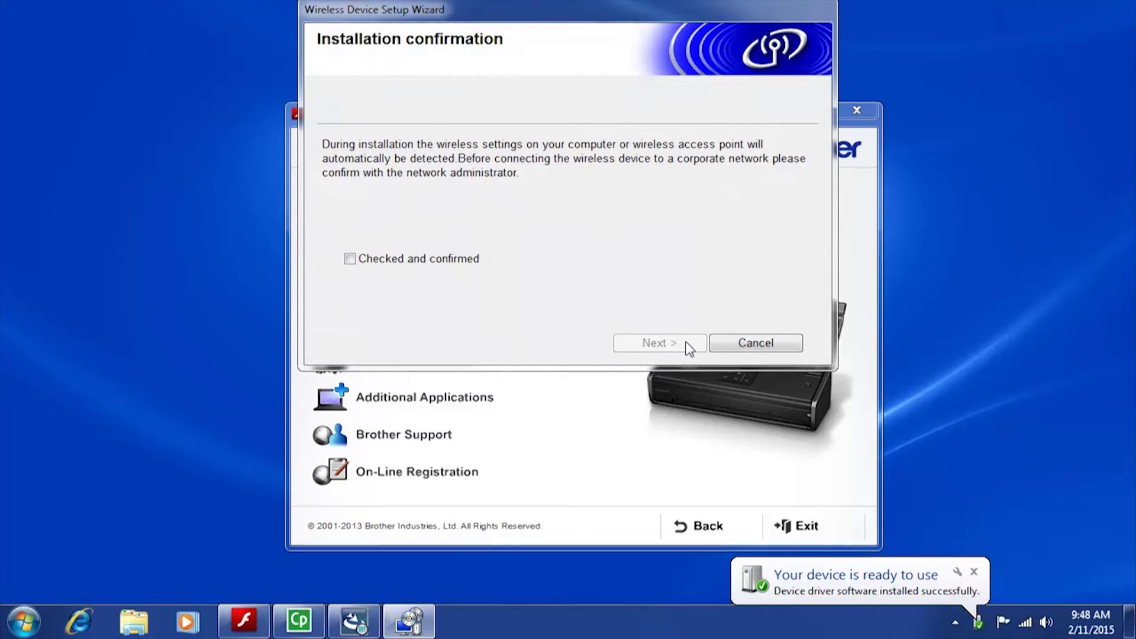
# Step: Confirm settings checked and connect the scanner to the detected AG_Lab SSID
pyautogui.click(350, 260)
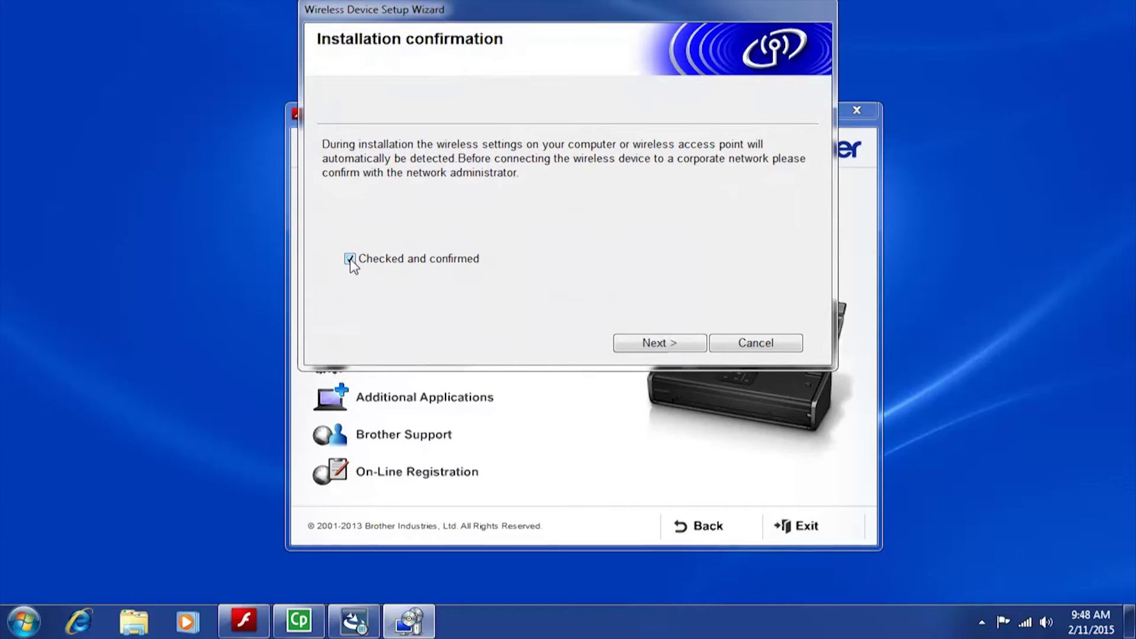
pyautogui.click(670, 344)
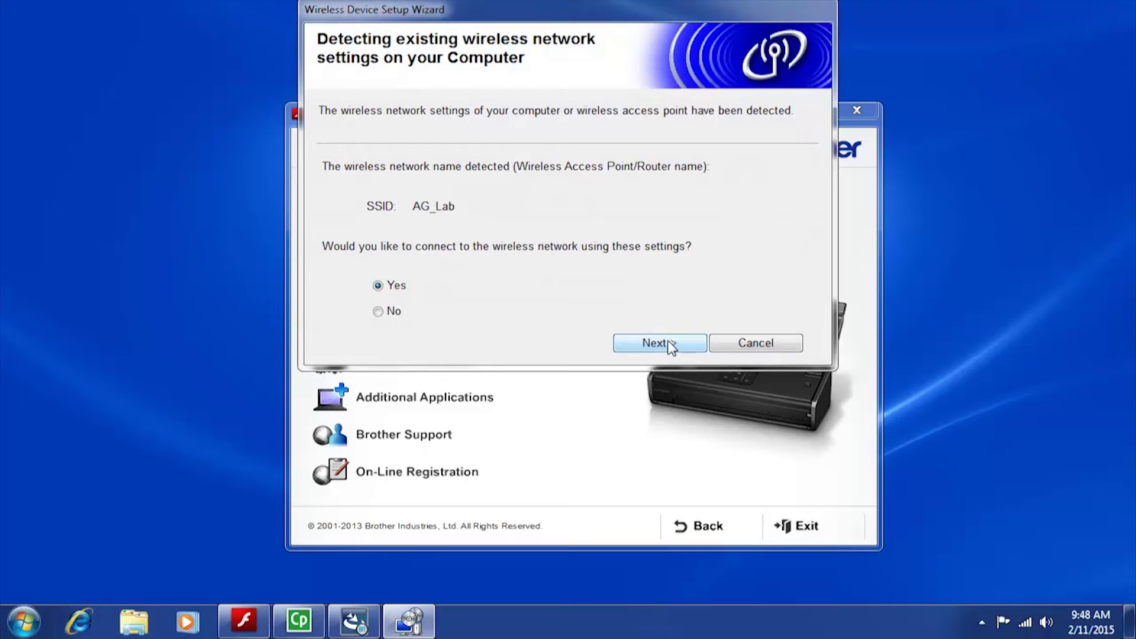
pyautogui.click(671, 345)
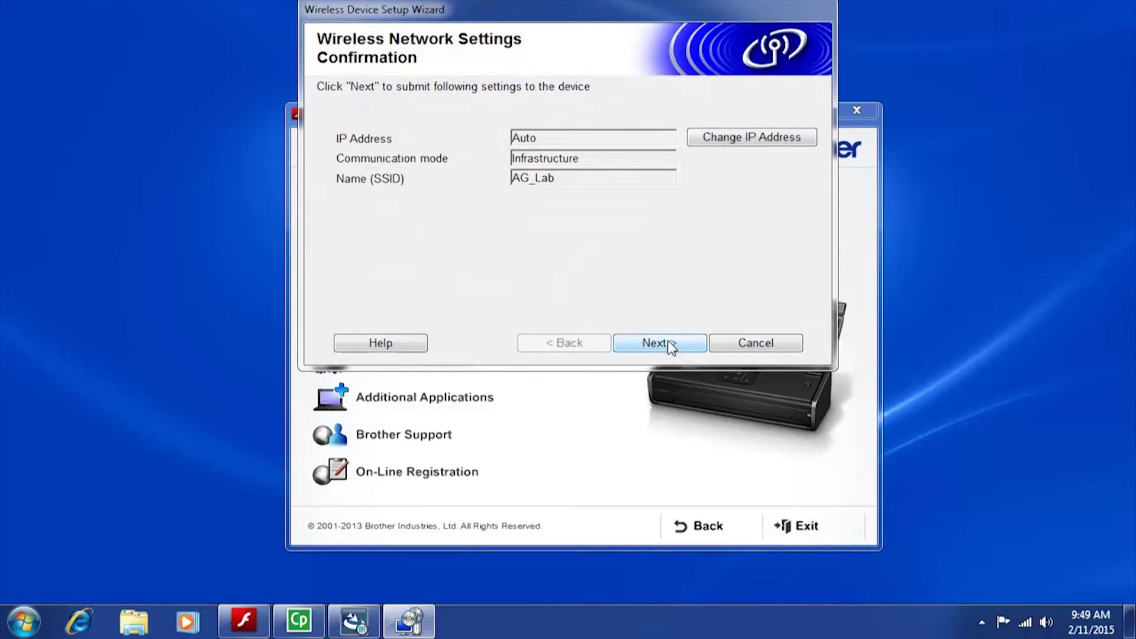
pyautogui.click(671, 345)
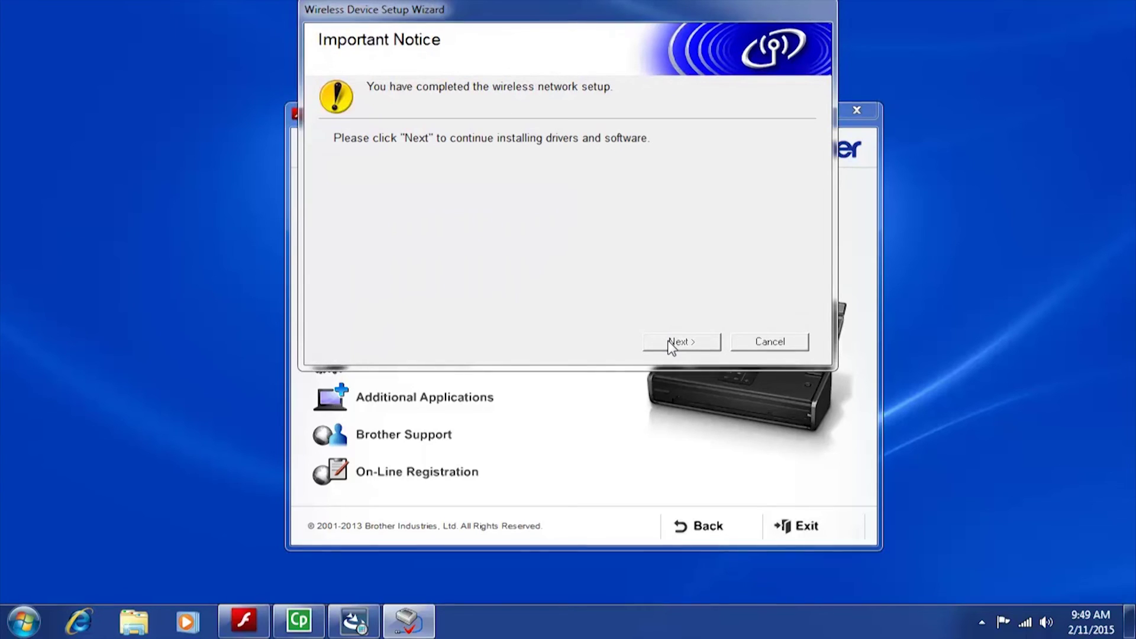
pyautogui.click(671, 345)
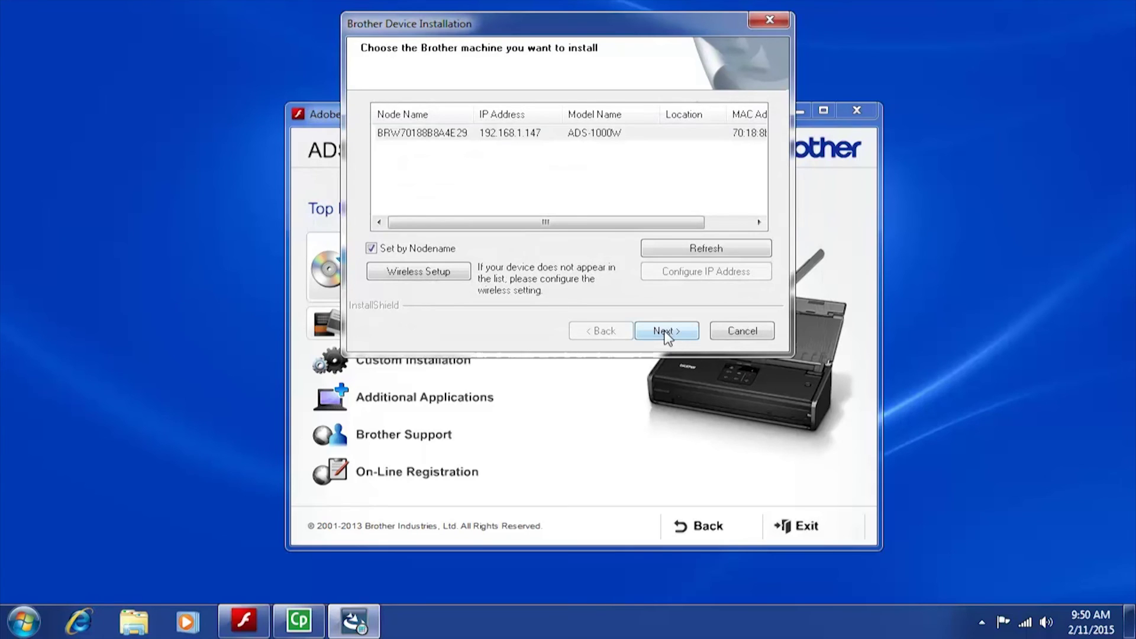
# Step: Pick the networked ADS-1000W at 192.168.1.147 and install its software
pyautogui.click(578, 134)
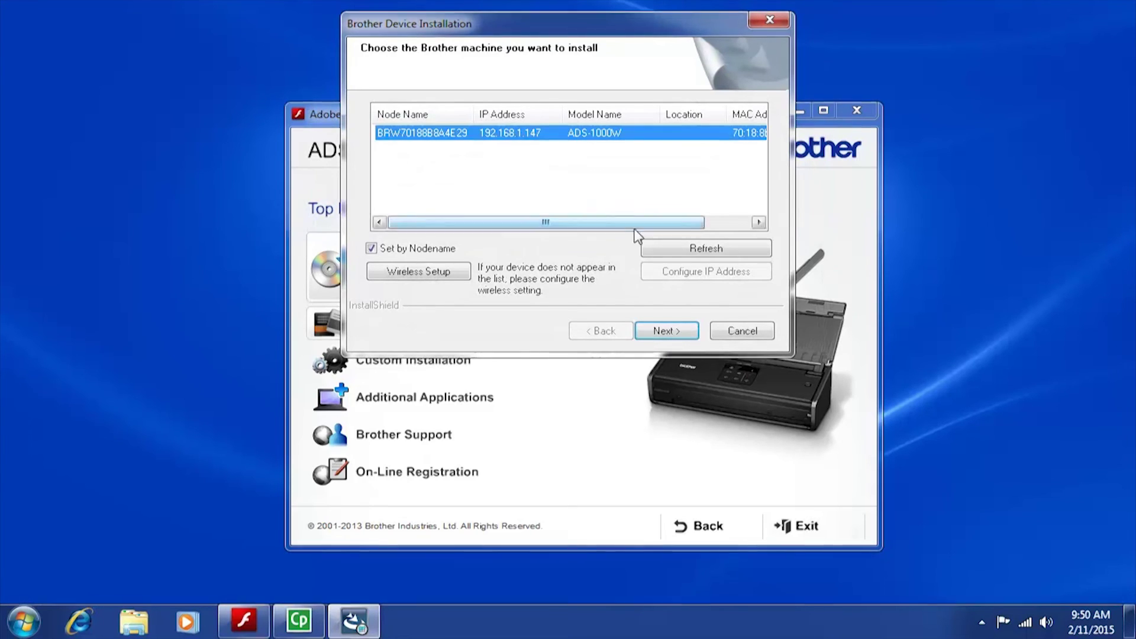
pyautogui.click(686, 336)
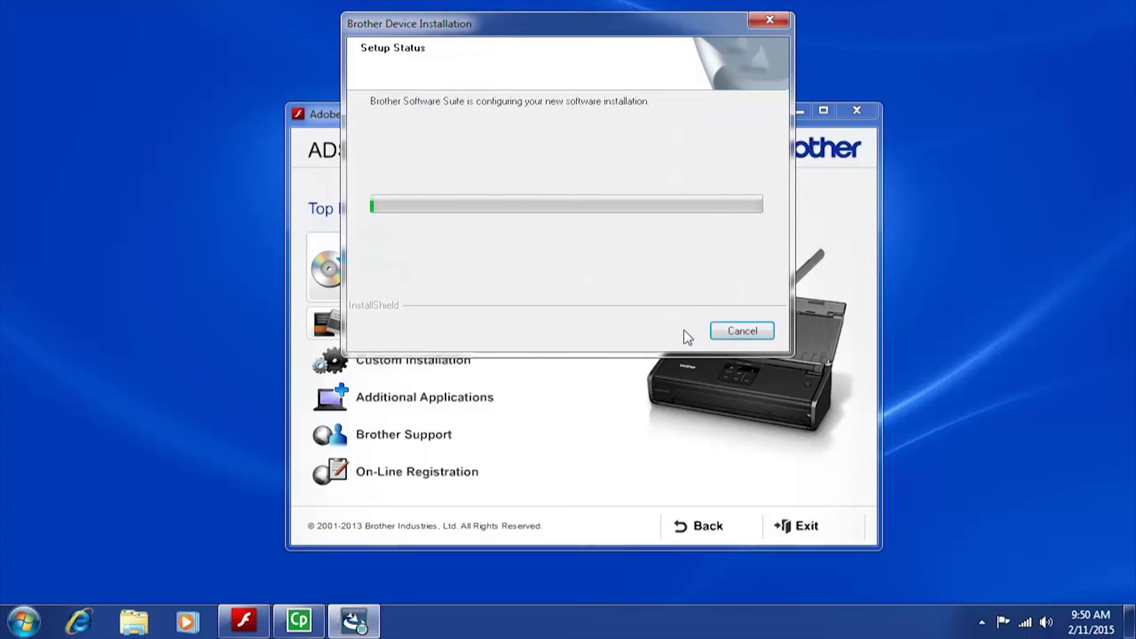